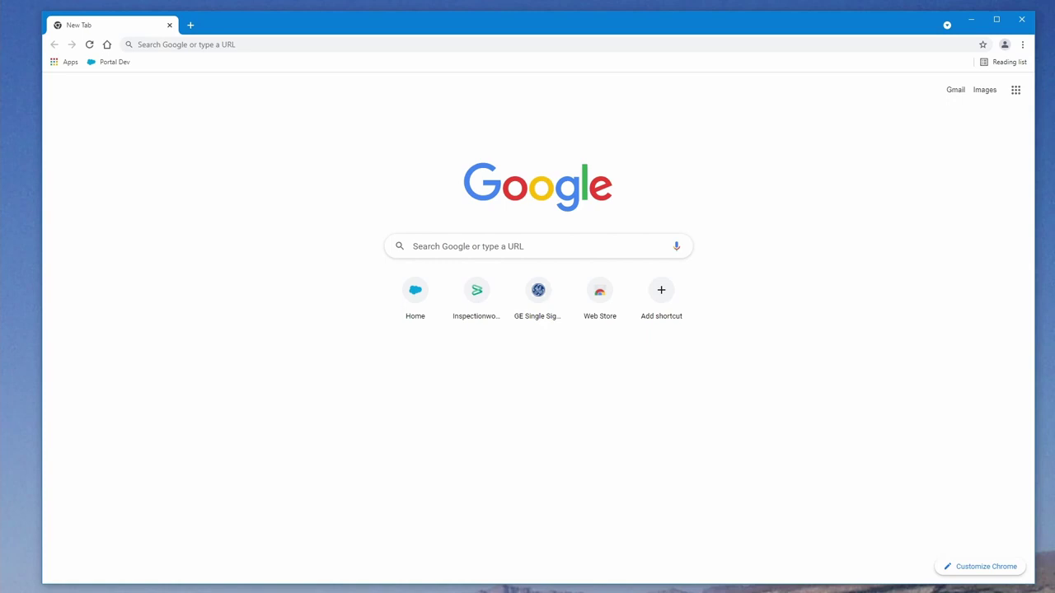
Load inspectionworks.com in Chrome by typing 'inspect' and picking the suggested site.
{"action": "left_click", "coordinate": [258, 47]}
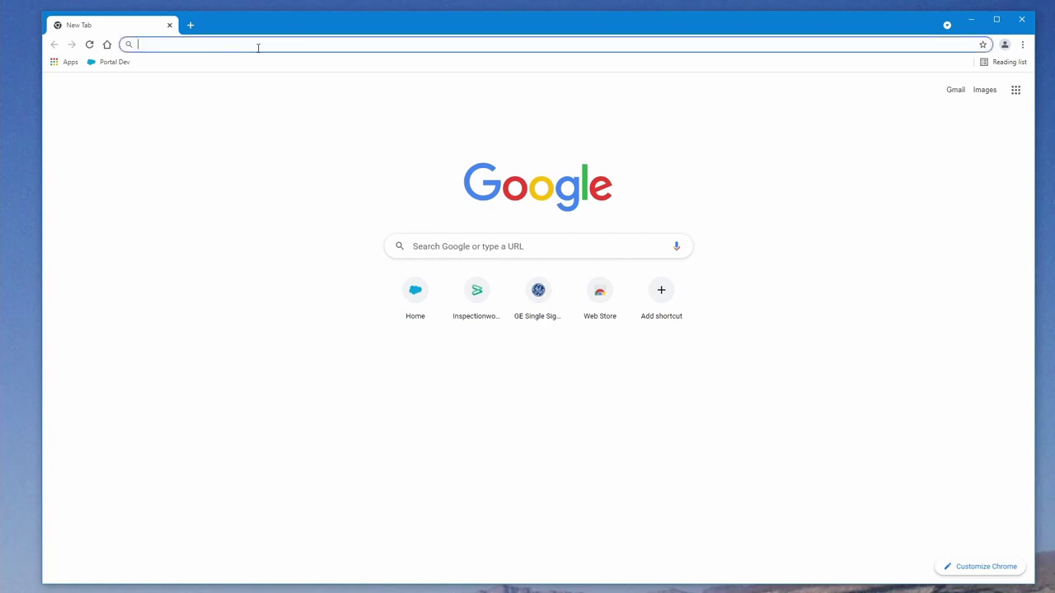
{"action": "type", "text": "ins"}
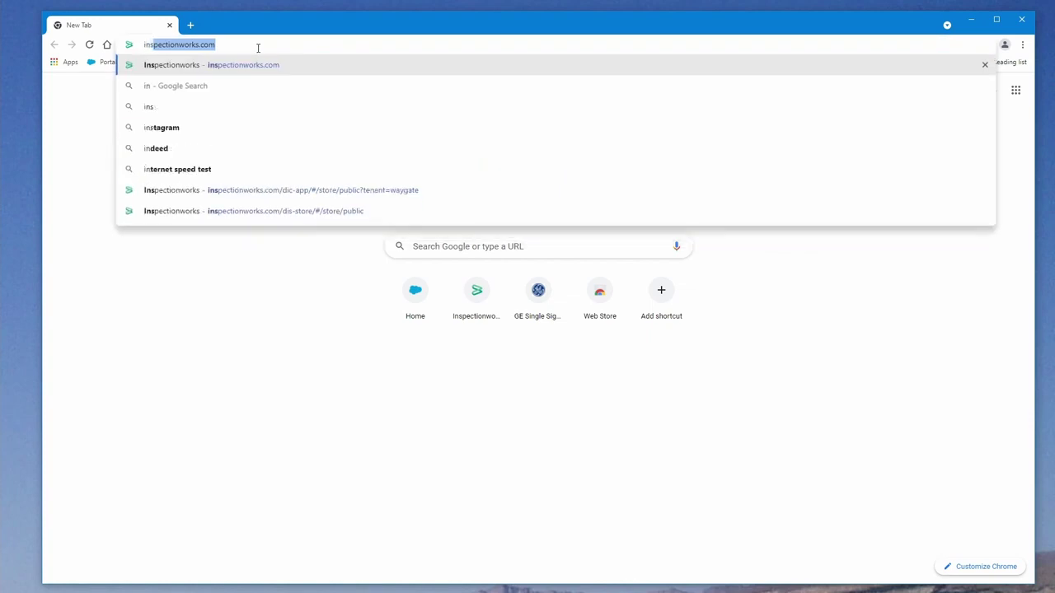
{"action": "type", "text": "pect"}
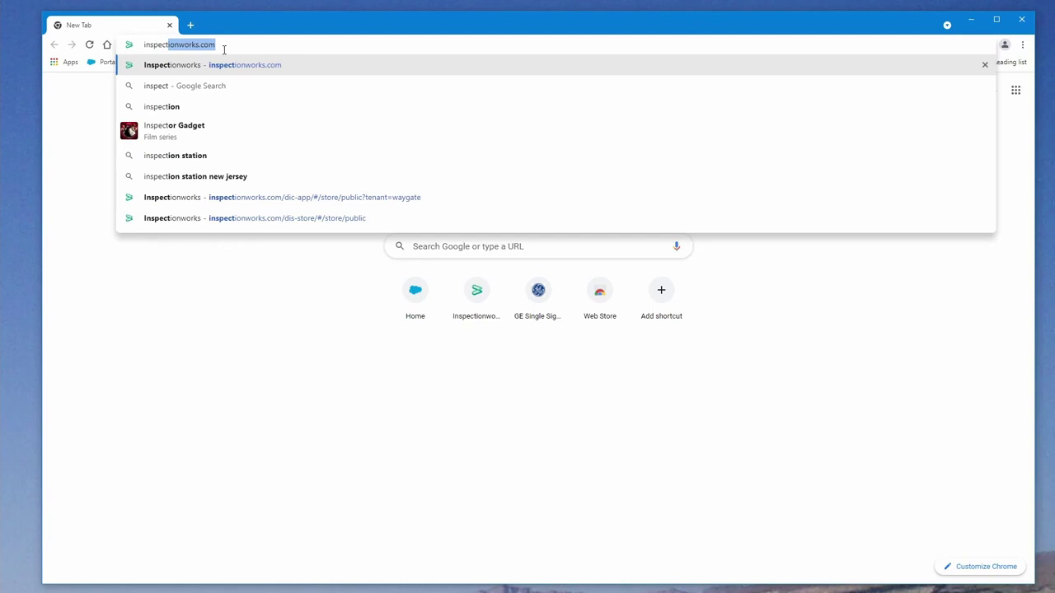
{"action": "left_click", "coordinate": [234, 68]}
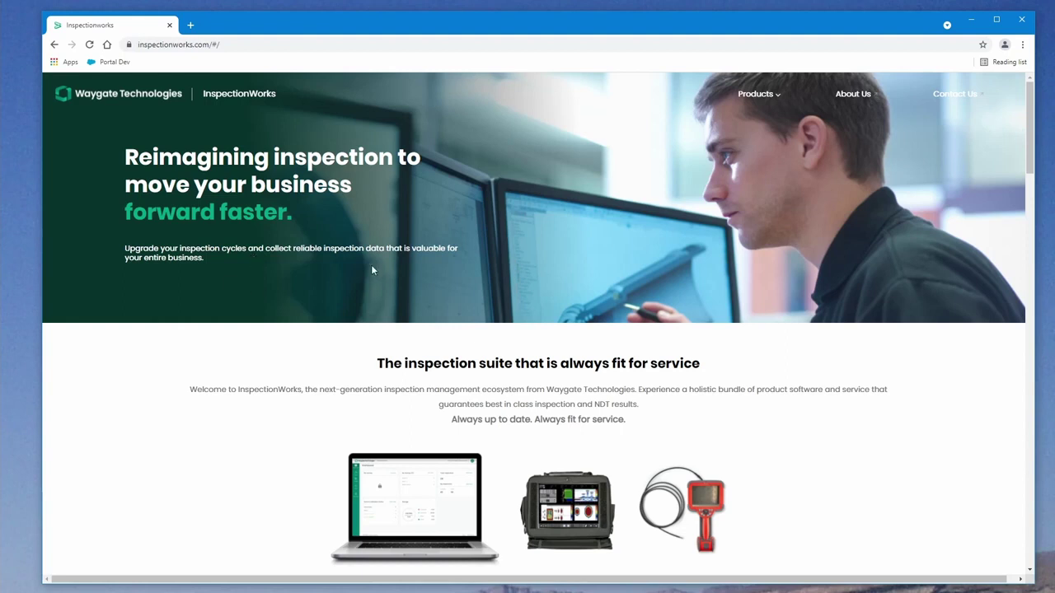
Open the InspectionWorks Store from the Products menu in the site header.
{"action": "mouse_move", "coordinate": [758, 97]}
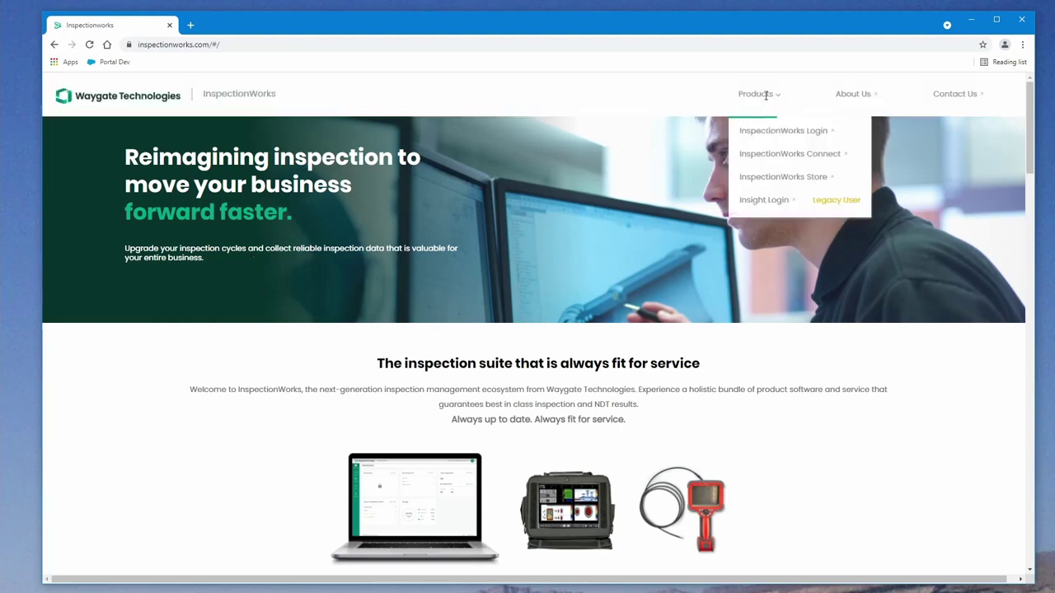
{"action": "left_click", "coordinate": [783, 176]}
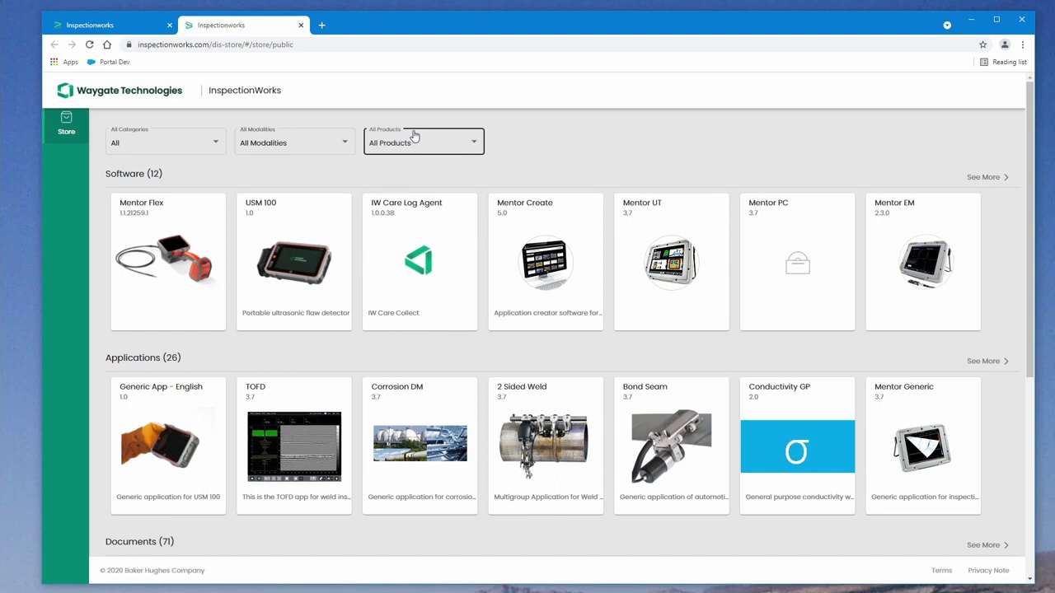
Set the All Products filter to USM 100 and review the filtered results.
{"action": "left_click", "coordinate": [475, 146]}
{"action": "scroll", "coordinate": [469, 202], "scroll_direction": "down", "scroll_amount": 3}
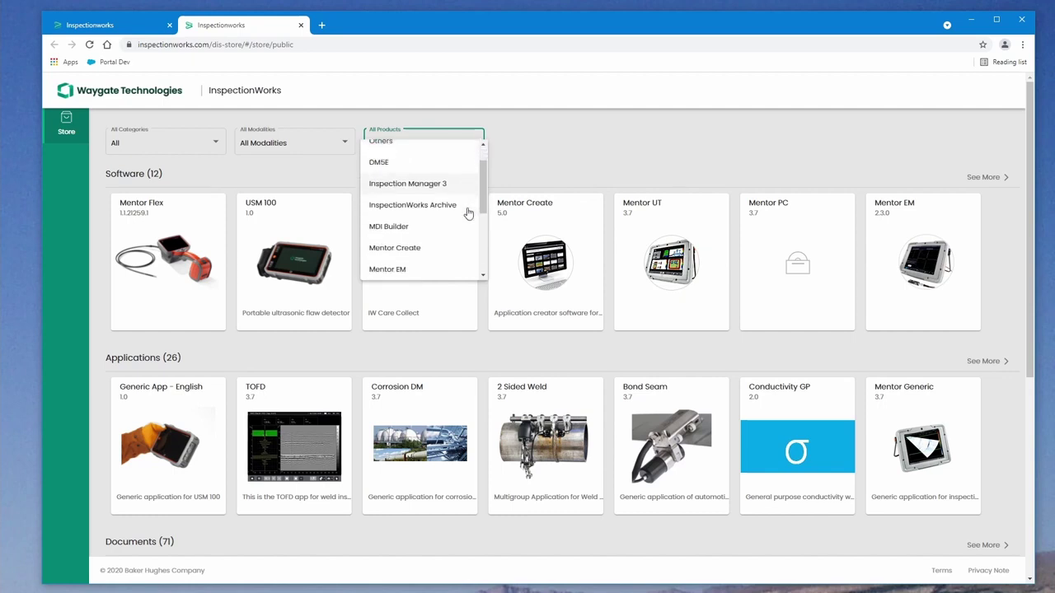
{"action": "scroll", "coordinate": [469, 210], "scroll_direction": "down", "scroll_amount": 2}
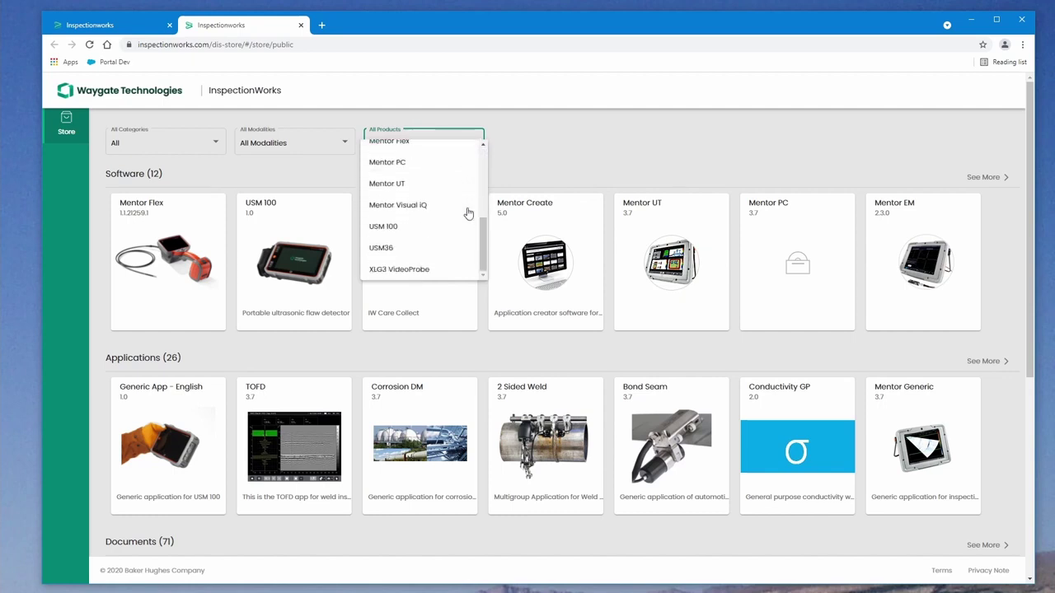
{"action": "left_click", "coordinate": [419, 229]}
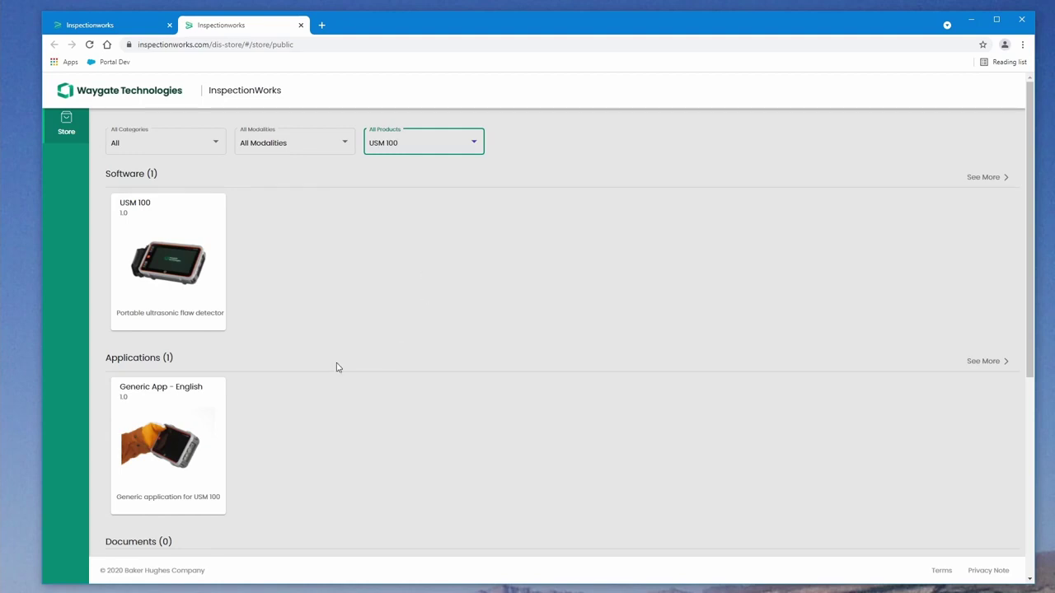
{"action": "scroll", "coordinate": [337, 368], "scroll_direction": "down", "scroll_amount": 3}
{"action": "scroll", "coordinate": [337, 368], "scroll_direction": "down", "scroll_amount": 2}
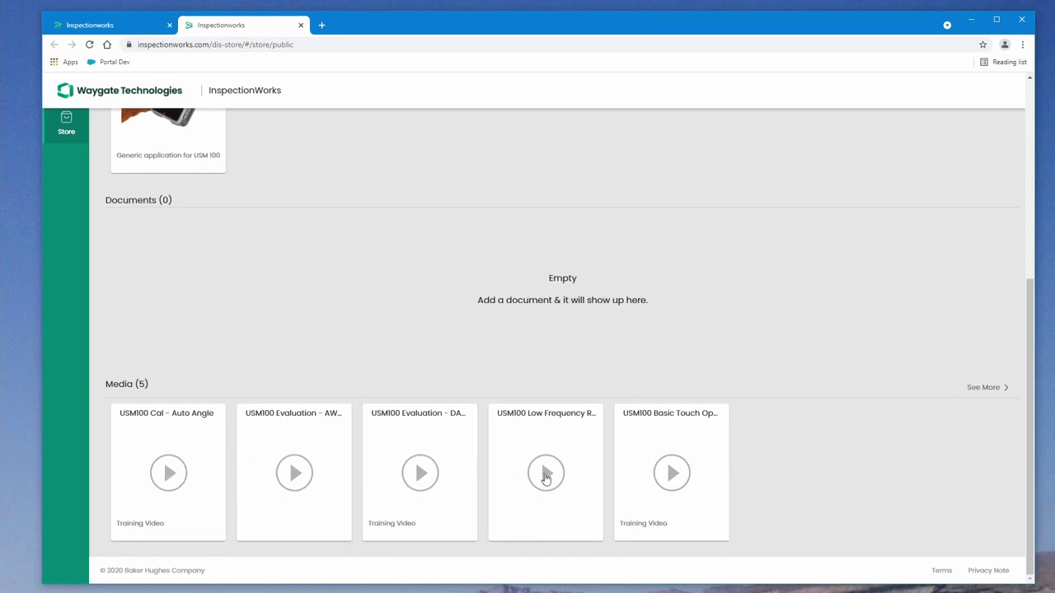
{"action": "scroll", "coordinate": [319, 422], "scroll_direction": "up", "scroll_amount": 2}
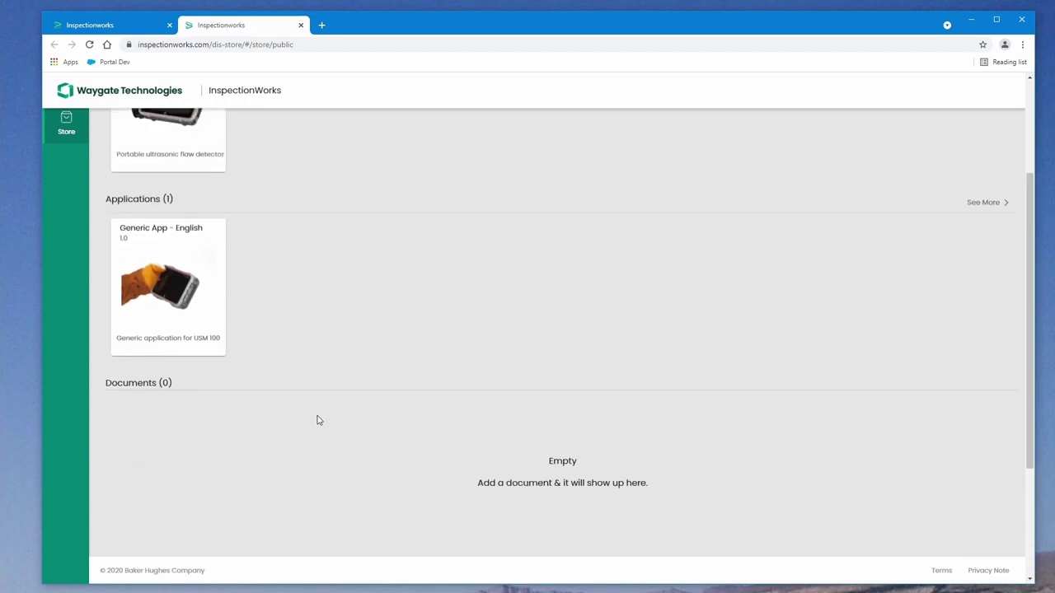
{"action": "scroll", "coordinate": [318, 420], "scroll_direction": "up", "scroll_amount": 2}
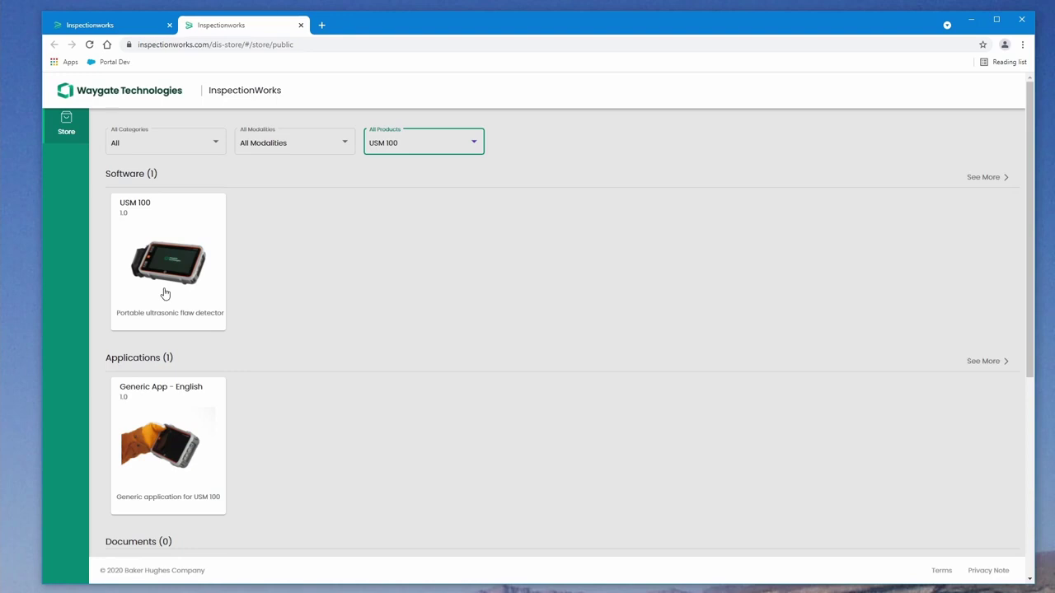
Download the USM 100 version 1.0 individual software file, a 704 MB .mup package.
{"action": "left_click", "coordinate": [165, 293]}
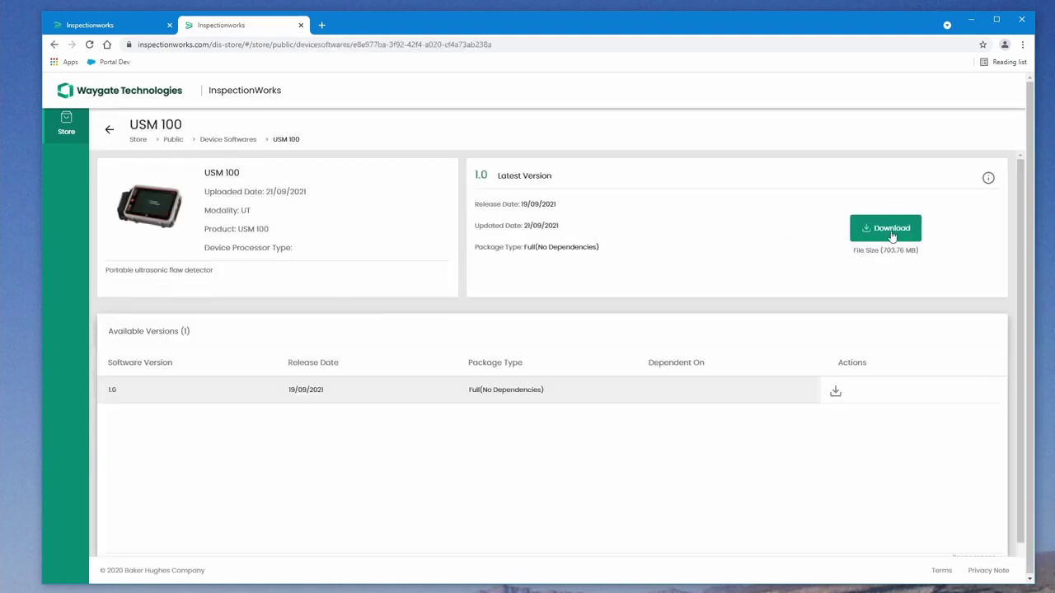
{"action": "left_click", "coordinate": [891, 236]}
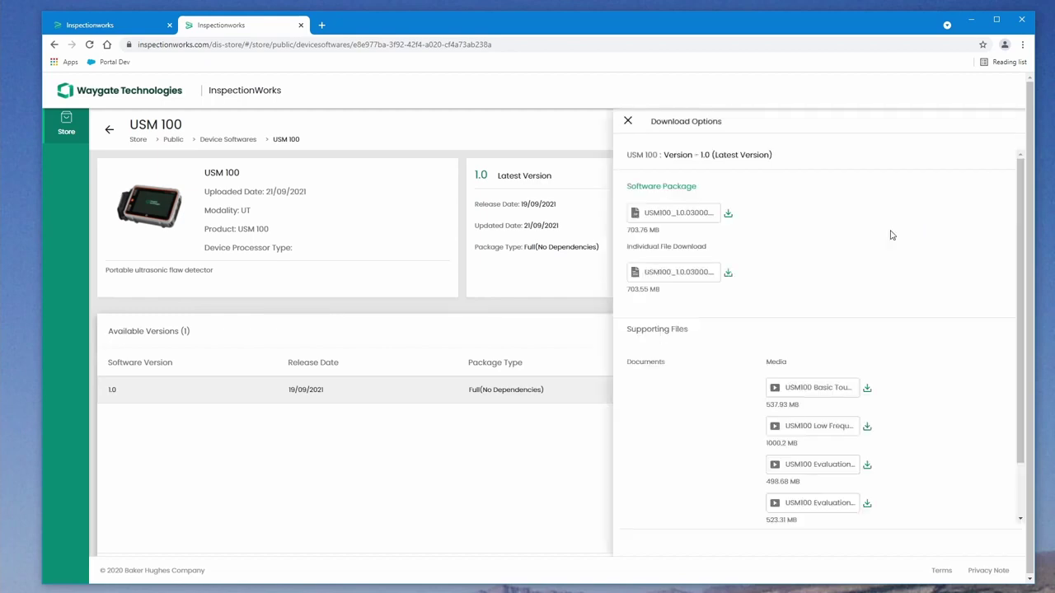
{"action": "left_click", "coordinate": [728, 273]}
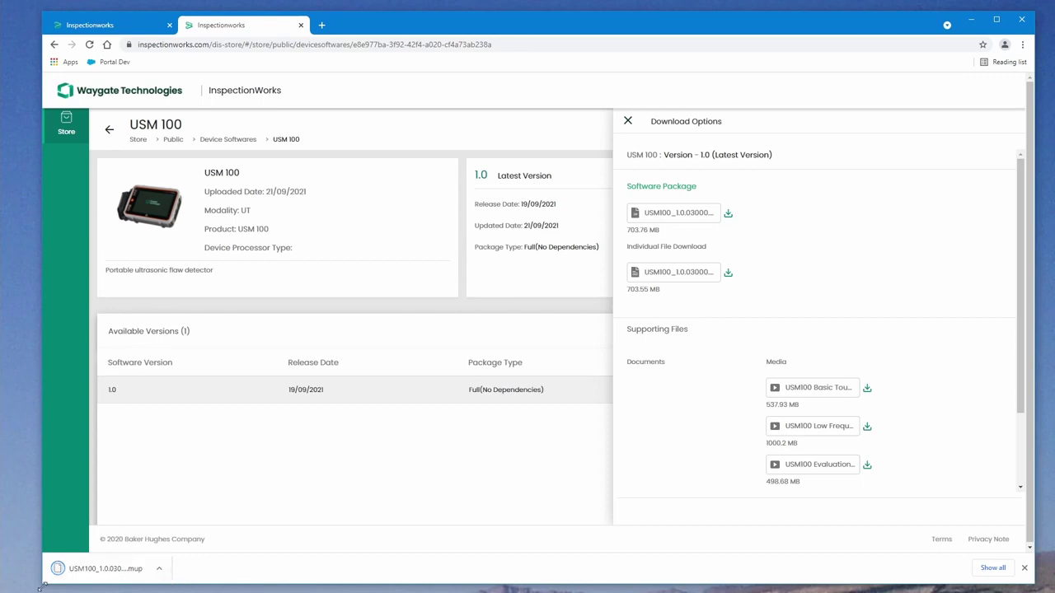
Arrange Chrome and File Explorer side by side, widening the file list to show long names.
{"action": "left_click_drag", "start_coordinate": [43, 586], "coordinate": [376, 480]}
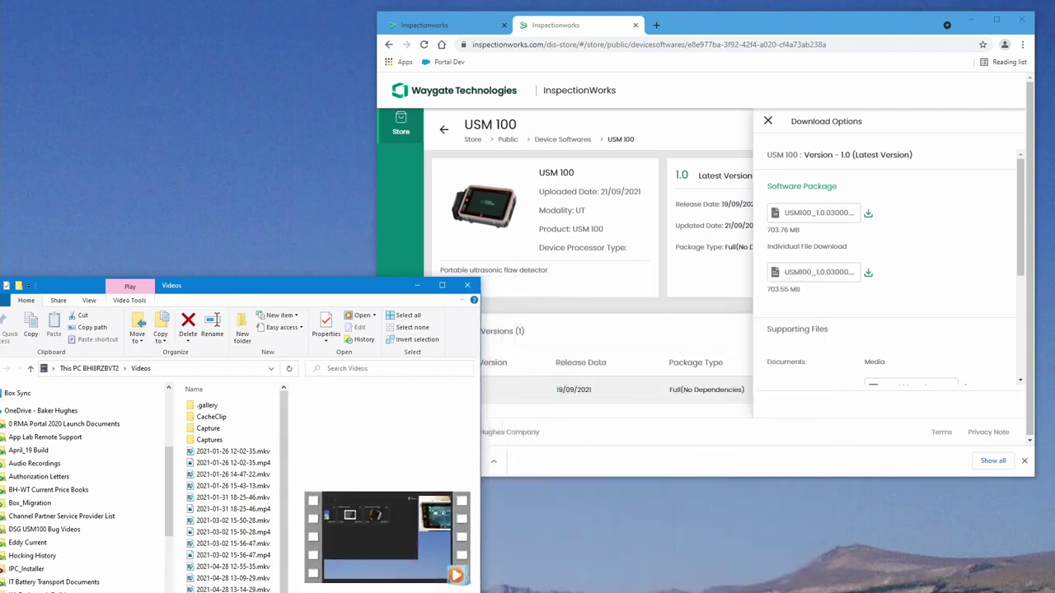
{"action": "left_click_drag", "start_coordinate": [463, 412], "coordinate": [445, 412]}
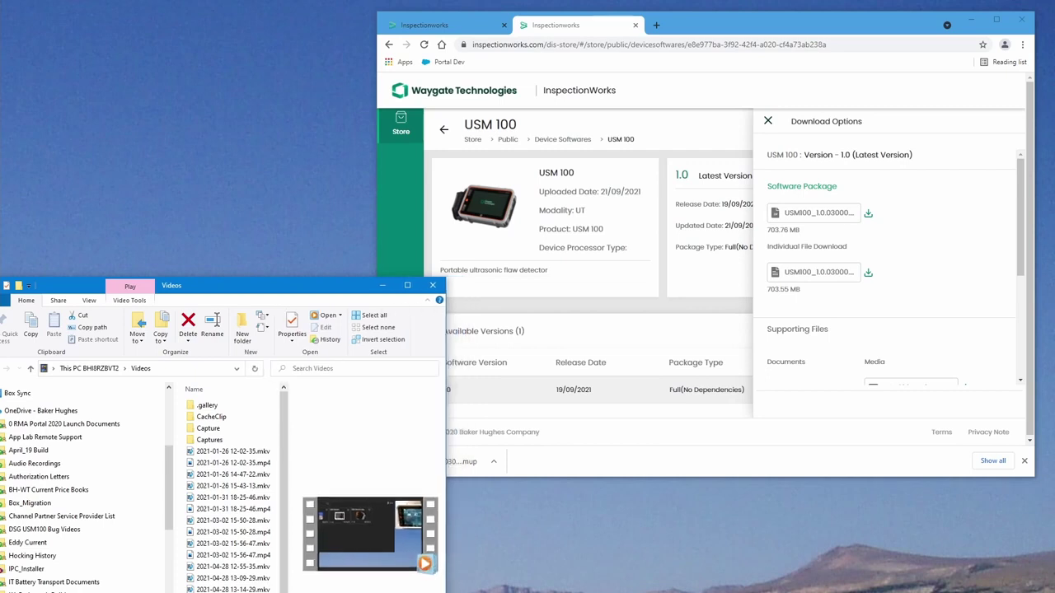
{"action": "left_click_drag", "start_coordinate": [164, 504], "coordinate": [167, 589]}
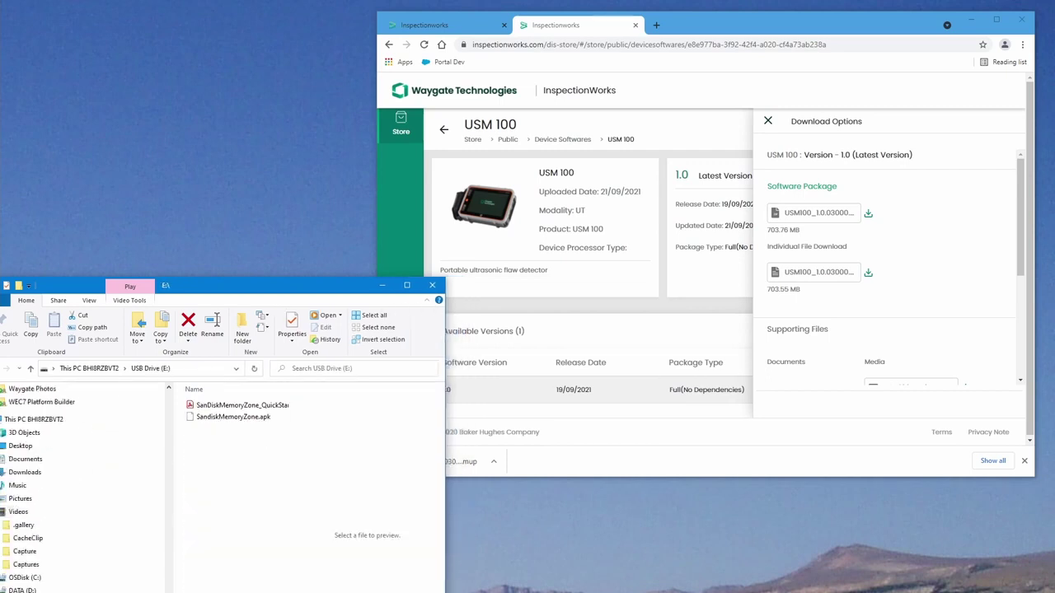
{"action": "left_click_drag", "start_coordinate": [269, 287], "coordinate": [300, 44]}
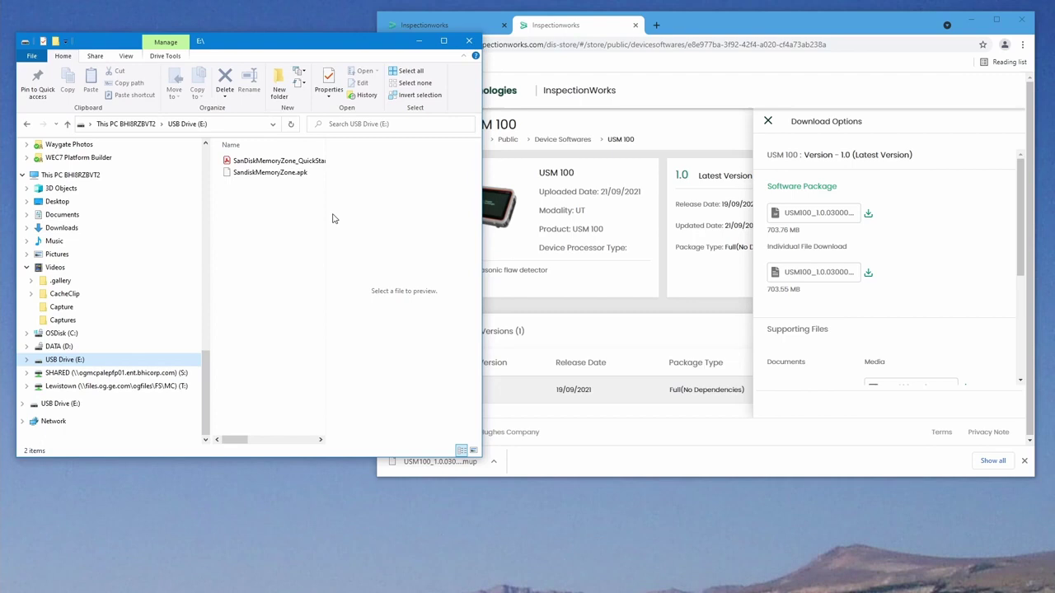
{"action": "left_click_drag", "start_coordinate": [328, 225], "coordinate": [352, 222]}
Copy the downloaded USM100_1.0.03000.004 .mup file from Chrome's download bar onto USB Drive (E:).
{"action": "left_click", "coordinate": [441, 464]}
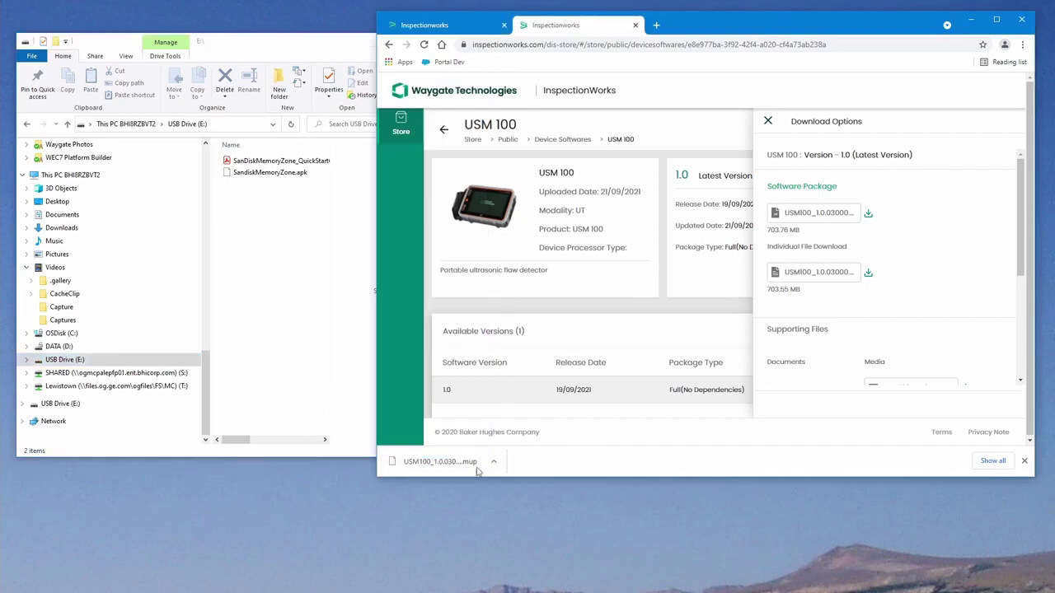
{"action": "left_click_drag", "start_coordinate": [441, 463], "coordinate": [278, 288]}
{"action": "left_click", "coordinate": [278, 289]}
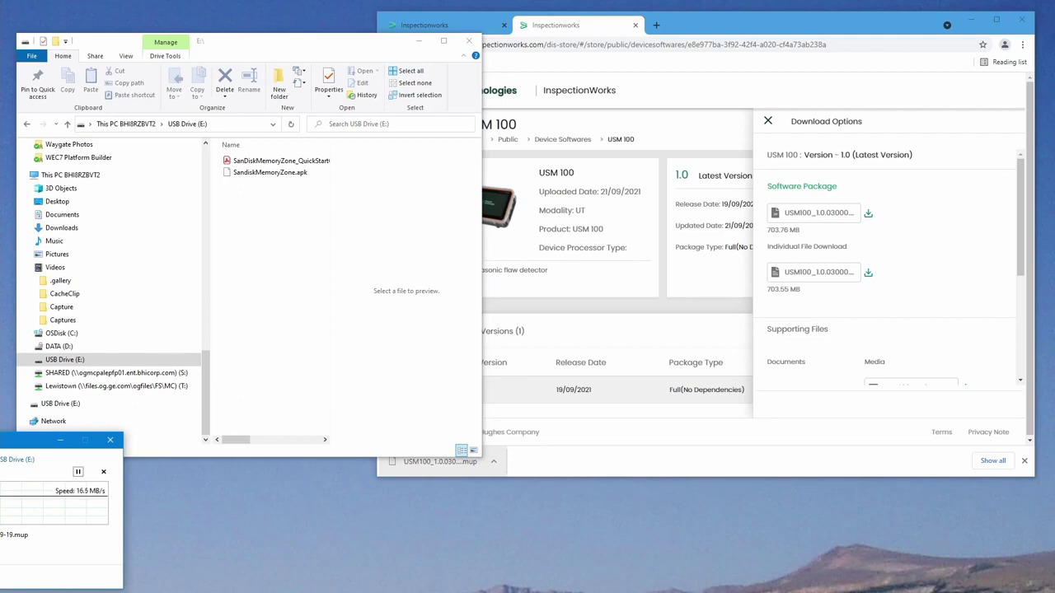
{"action": "left_click_drag", "start_coordinate": [17, 440], "coordinate": [451, 212]}
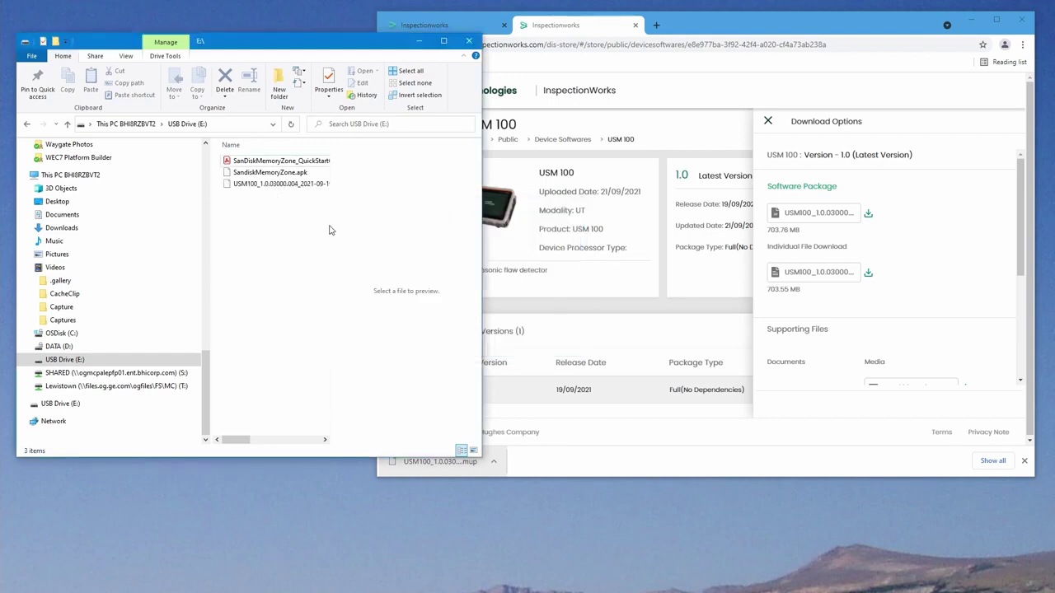
{"action": "left_click_drag", "start_coordinate": [330, 225], "coordinate": [422, 233]}
Download the Generic App - English individual file, USM Generic App.iwp (169.4 KB), from the store.
{"action": "left_click", "coordinate": [507, 138]}
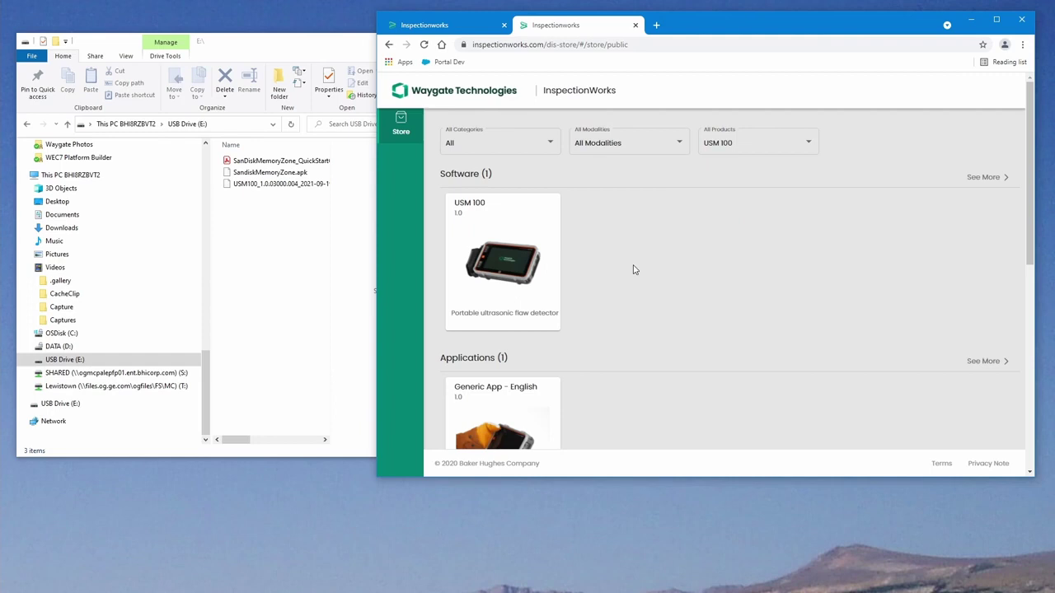
{"action": "scroll", "coordinate": [633, 269], "scroll_direction": "down", "scroll_amount": 1}
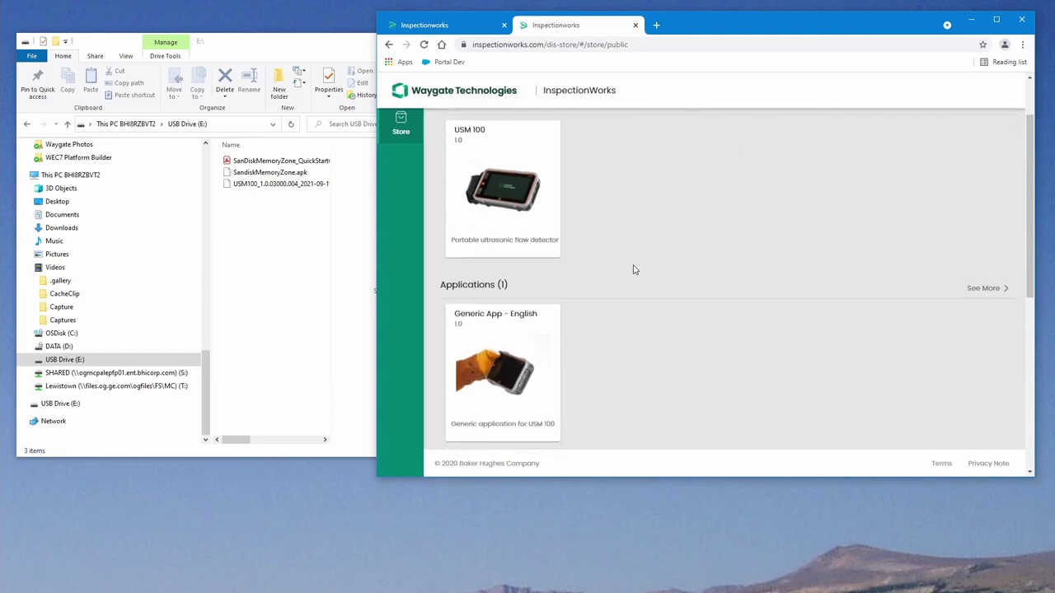
{"action": "scroll", "coordinate": [634, 269], "scroll_direction": "down", "scroll_amount": 1}
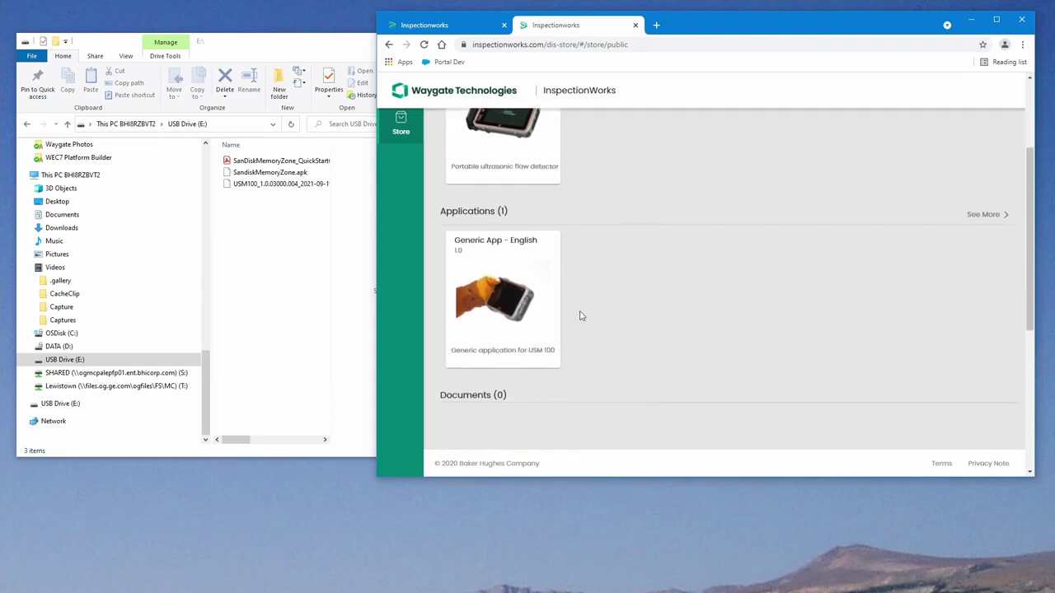
{"action": "left_click", "coordinate": [512, 304]}
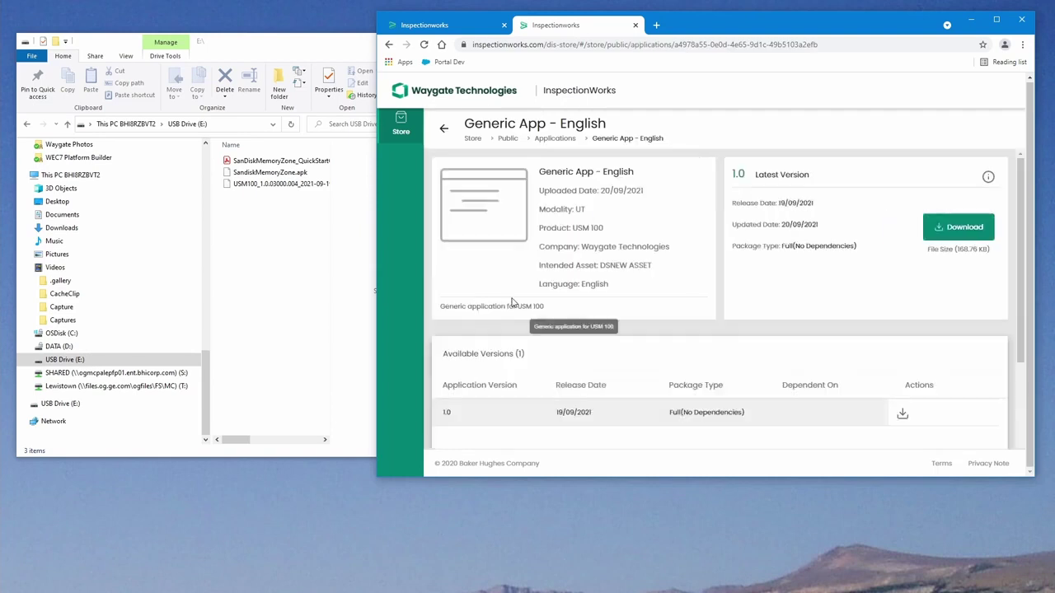
{"action": "left_click", "coordinate": [940, 234]}
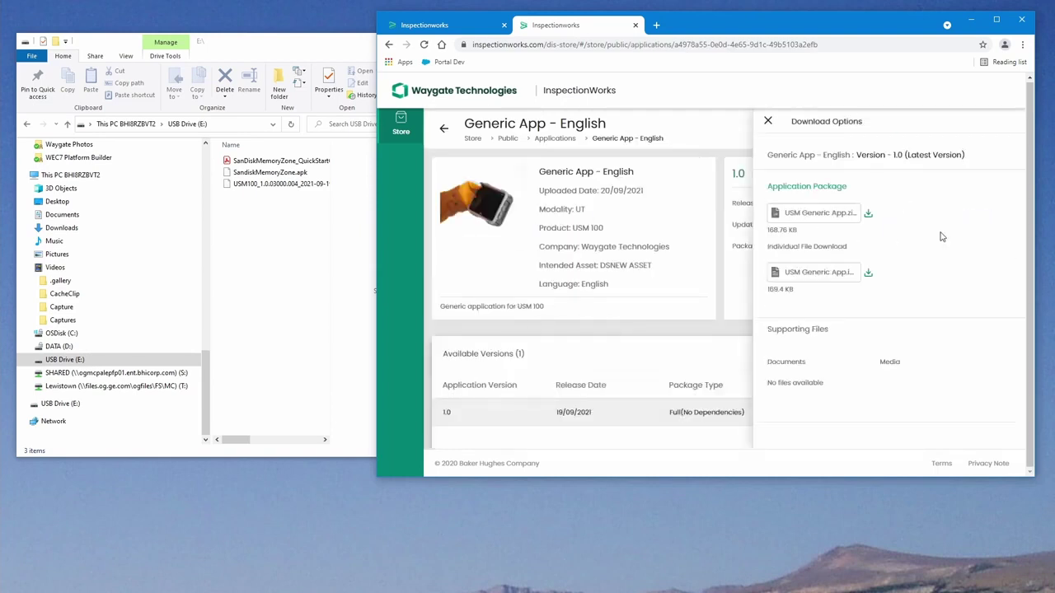
{"action": "left_click", "coordinate": [868, 277]}
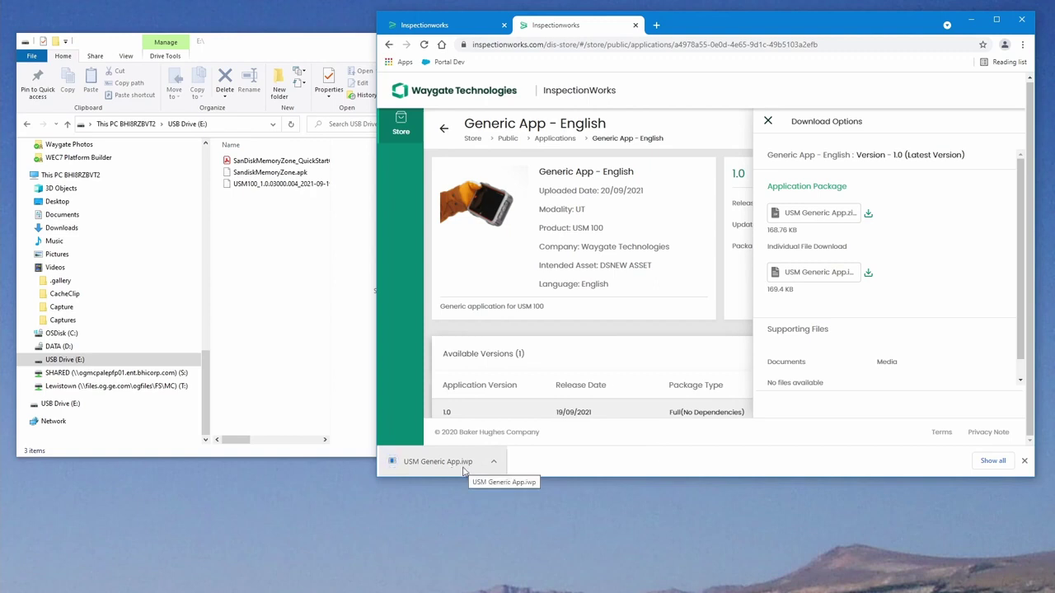
Drag USM Generic App.iwp from the download bar onto USB Drive (E:) and return to the store.
{"action": "left_click_drag", "start_coordinate": [425, 465], "coordinate": [268, 309]}
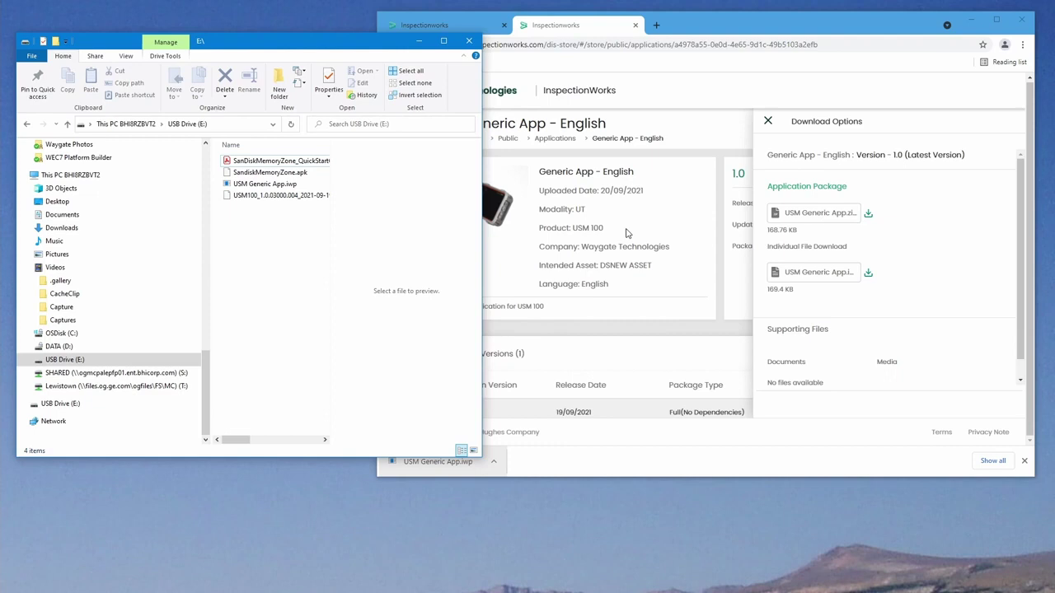
{"action": "left_click", "coordinate": [604, 244]}
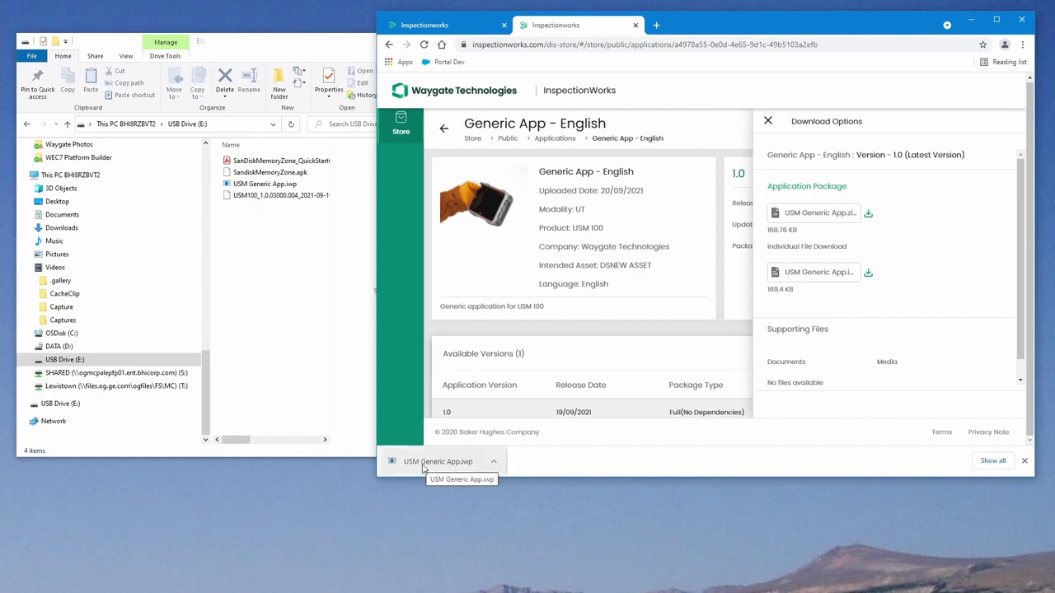
Download USM Generic App.iwp again, then bring the USB Drive (E:) window forward.
{"action": "left_click", "coordinate": [867, 274]}
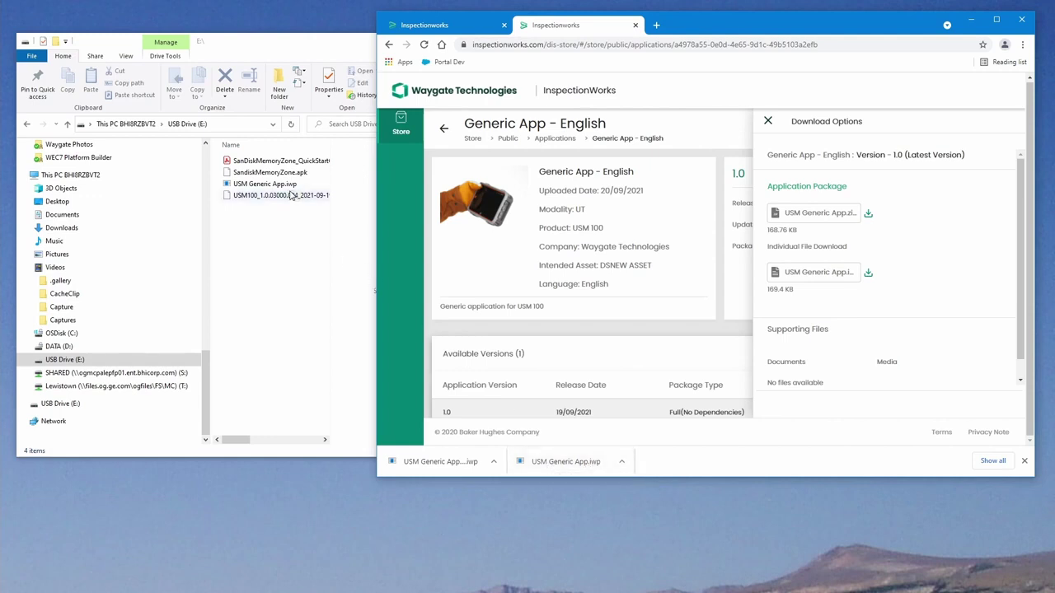
{"action": "left_click", "coordinate": [282, 237]}
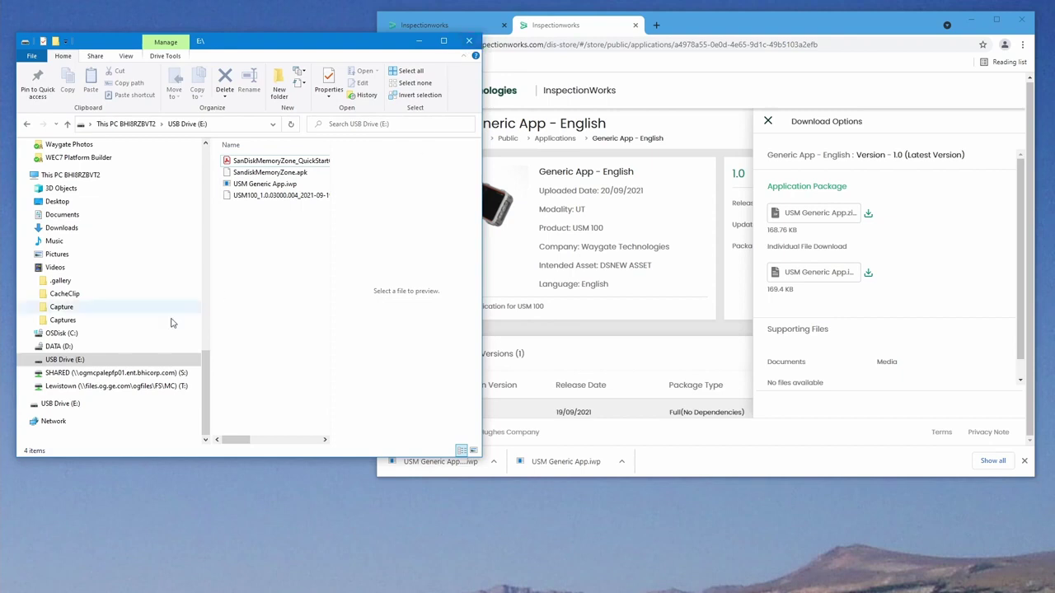
Open the context menu for USB Drive (E:) in the navigation pane.
{"action": "right_click", "coordinate": [109, 366]}
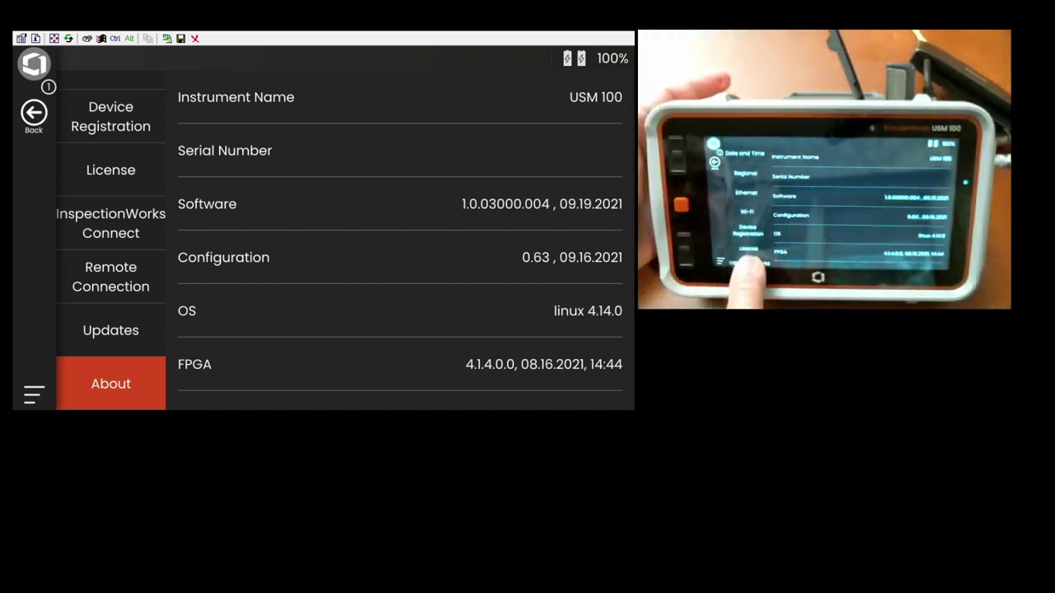
On the USM 100, open Updates and run Check to list the USM100 1.0.03000.004 package.
{"action": "scroll", "coordinate": [110, 247], "scroll_direction": "up", "scroll_amount": 2}
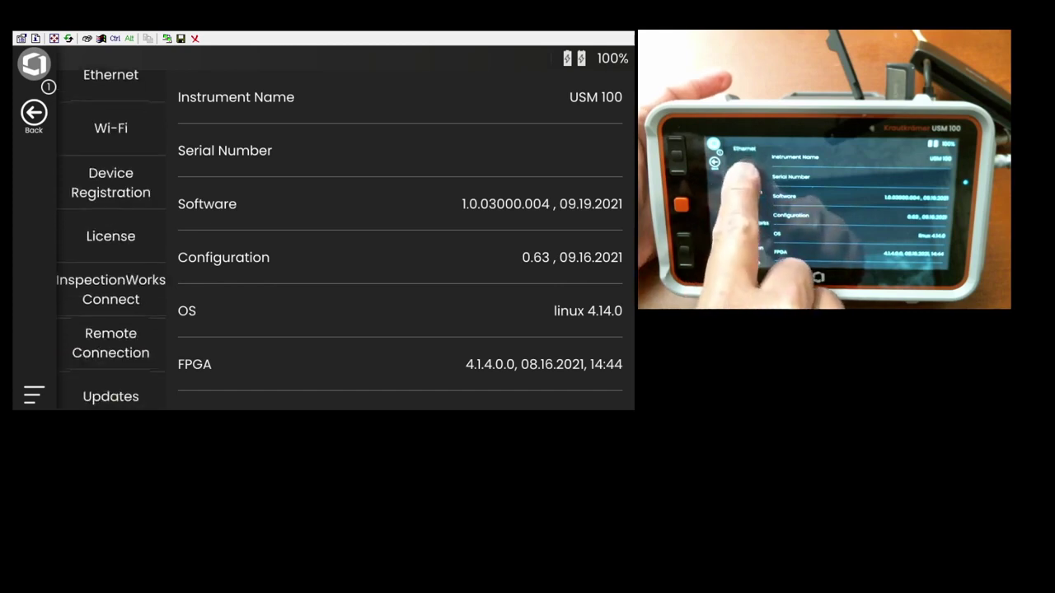
{"action": "scroll", "coordinate": [110, 247], "scroll_direction": "down", "scroll_amount": 2}
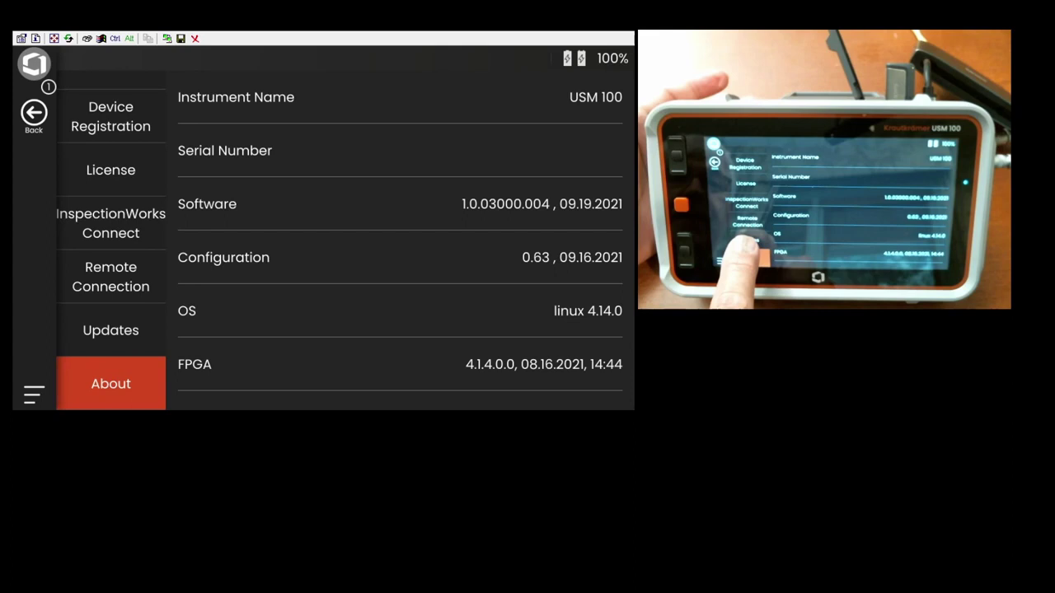
{"action": "left_click", "coordinate": [110, 330]}
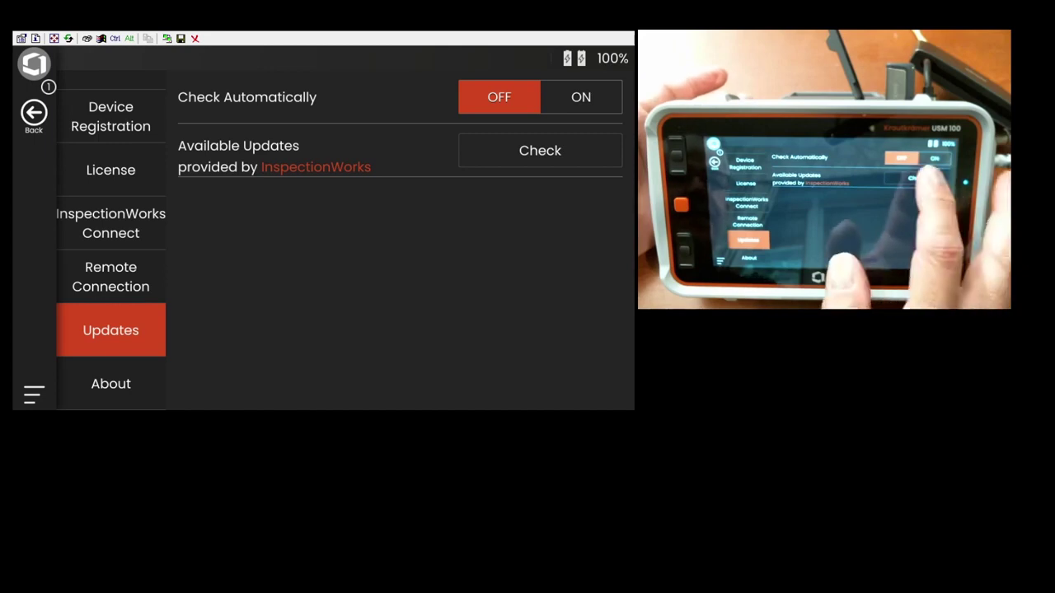
{"action": "left_click", "coordinate": [540, 150]}
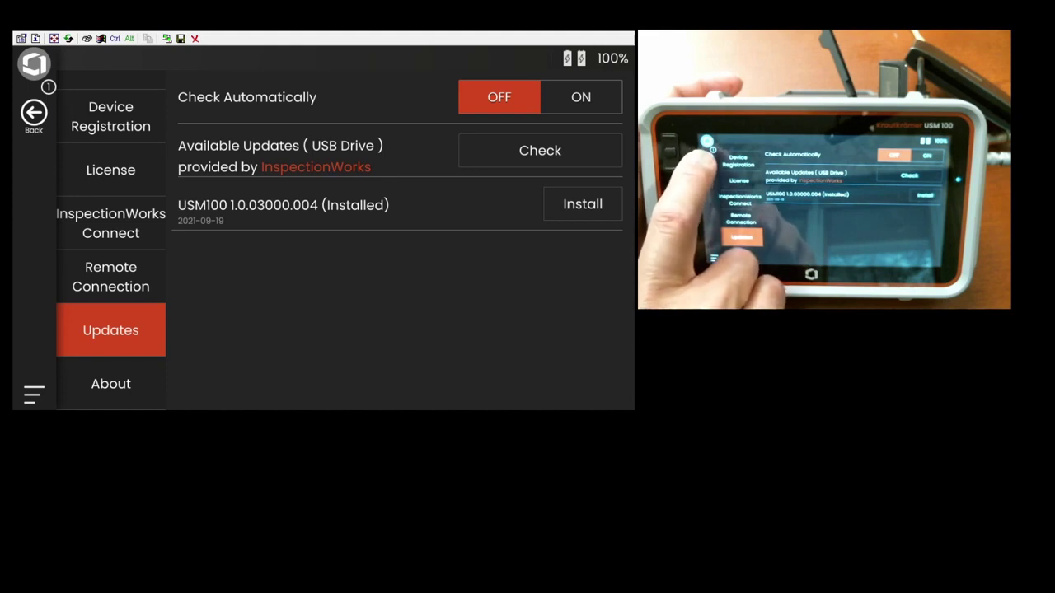
Import USM Generic App.iwp from the USB drive, replacing the existing USM Generic App.
{"action": "left_click", "coordinate": [33, 113]}
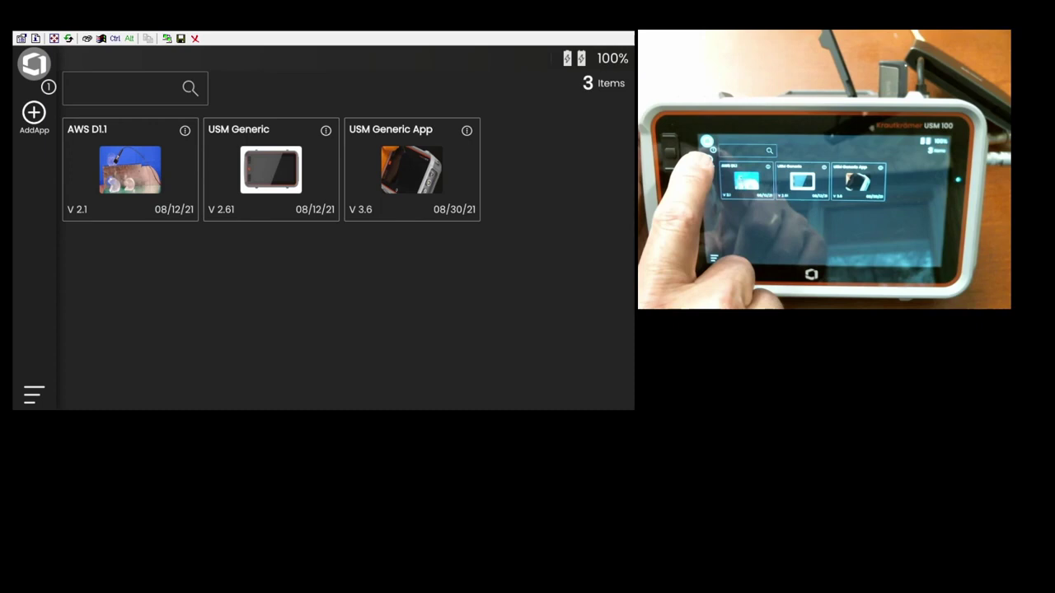
{"action": "left_click", "coordinate": [34, 116]}
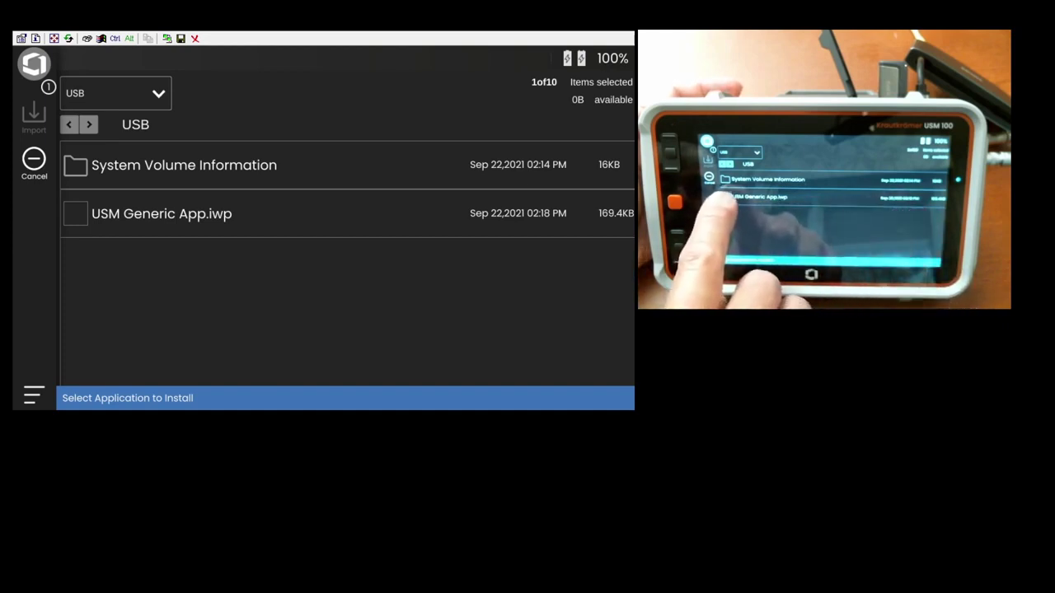
{"action": "left_click", "coordinate": [75, 214]}
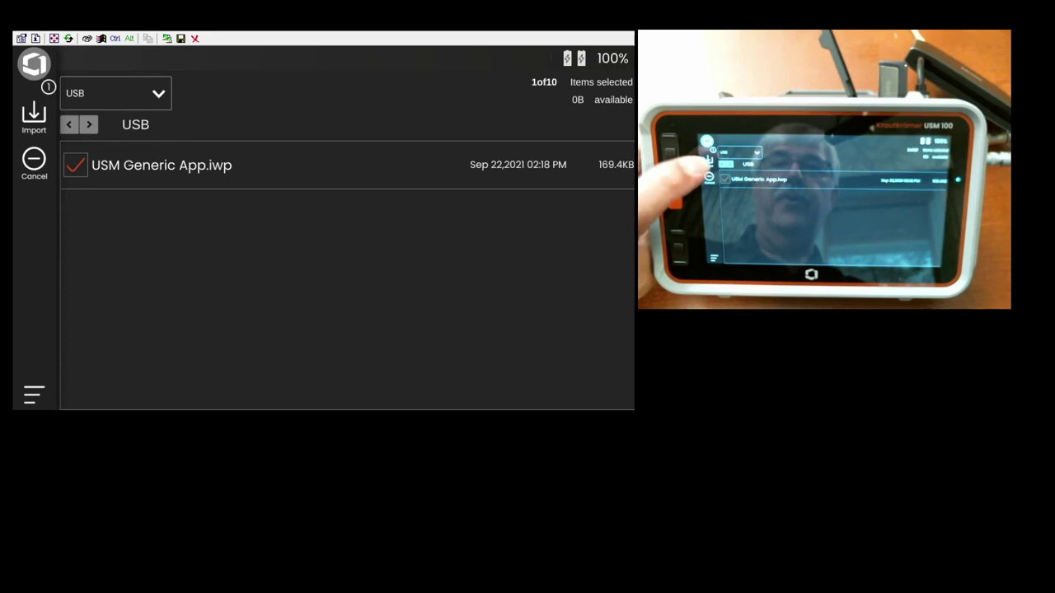
{"action": "left_click", "coordinate": [34, 118]}
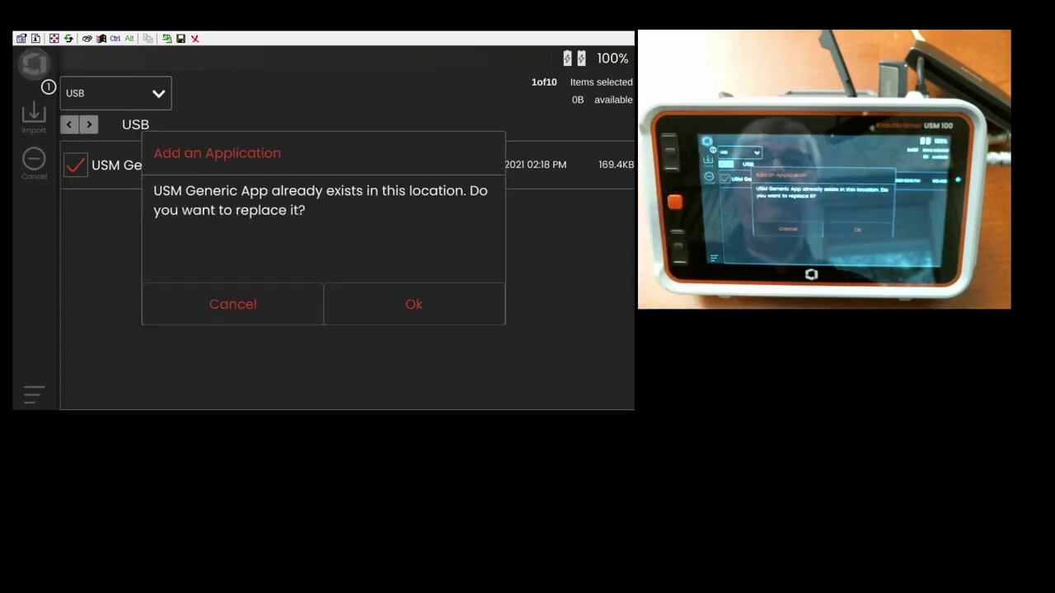
{"action": "left_click", "coordinate": [414, 304]}
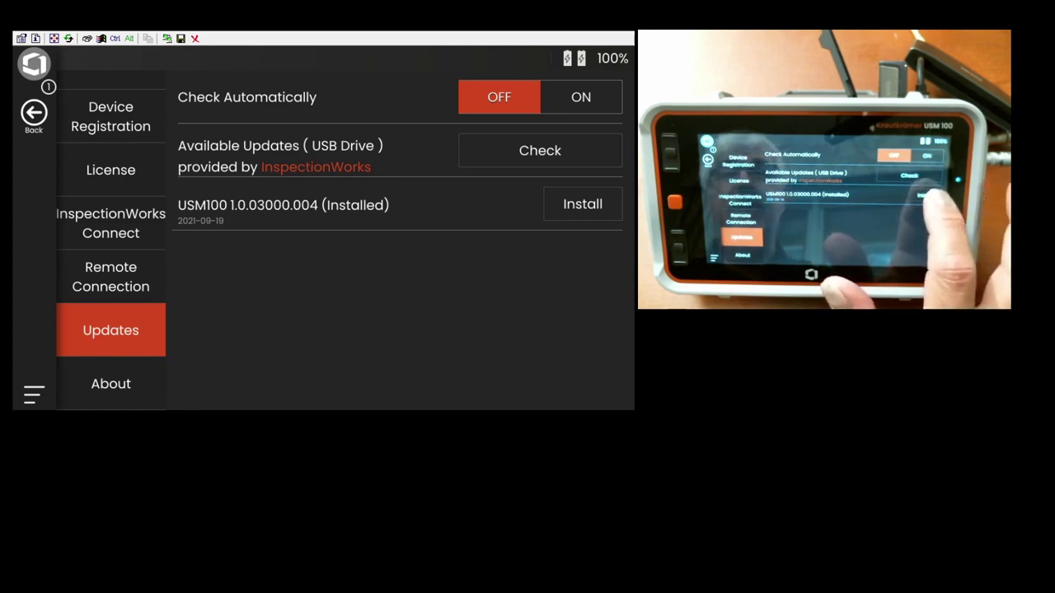
Start installing the USM100 1.0.03000.004 update from the USB drive.
{"action": "left_click", "coordinate": [583, 204]}
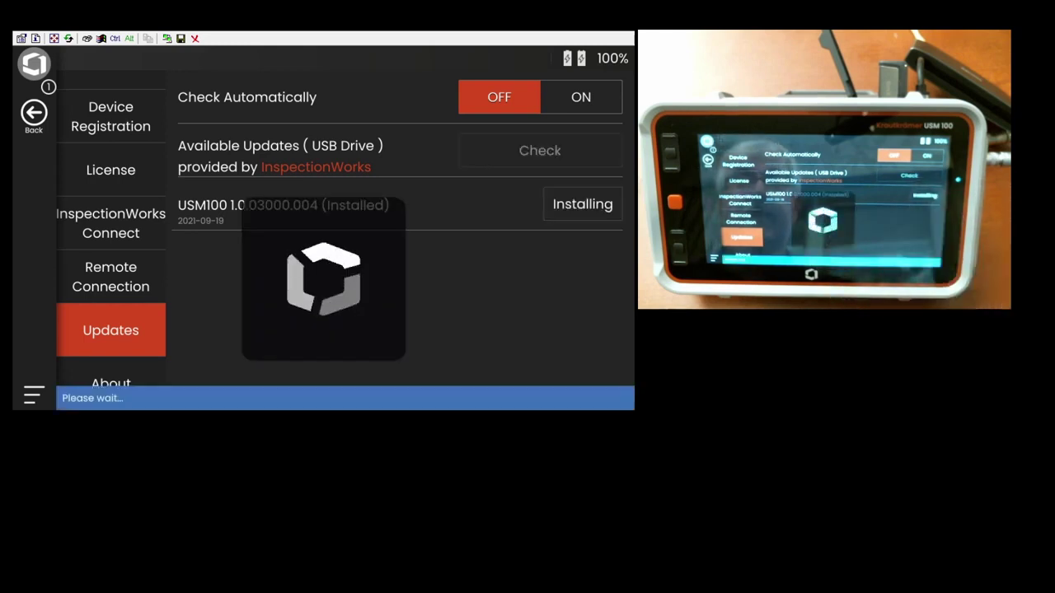